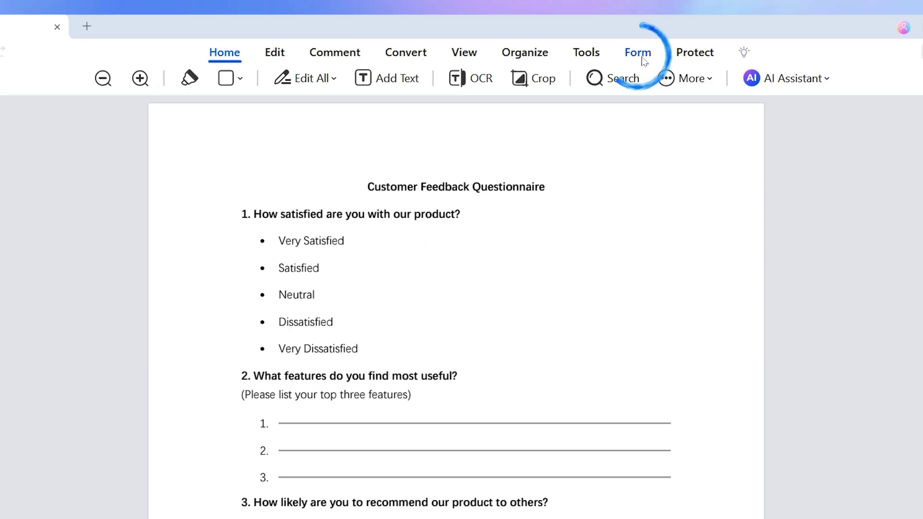
Show the Form ribbon's field-building tools for the open Survey.pdf questionnaire.
click(638, 53)
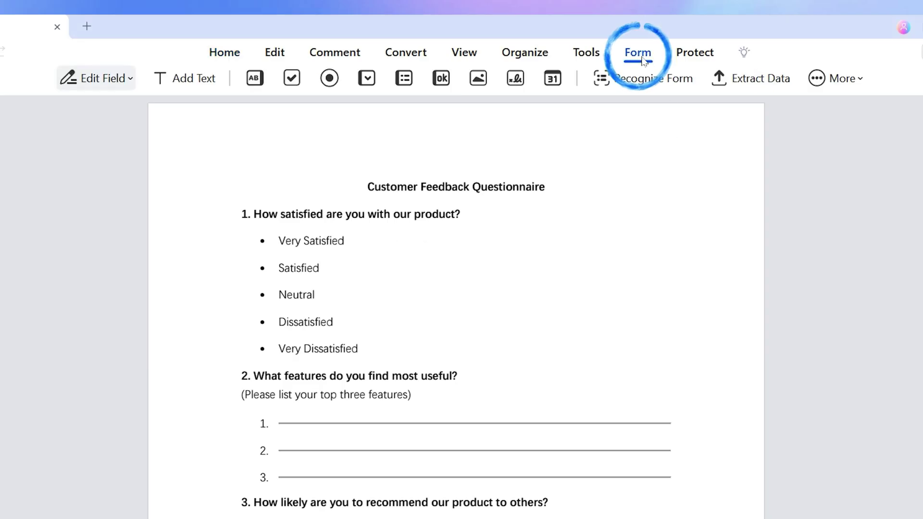
Place a Combo Box field beside question 1's 'Very Satisfied' answer.
click(367, 81)
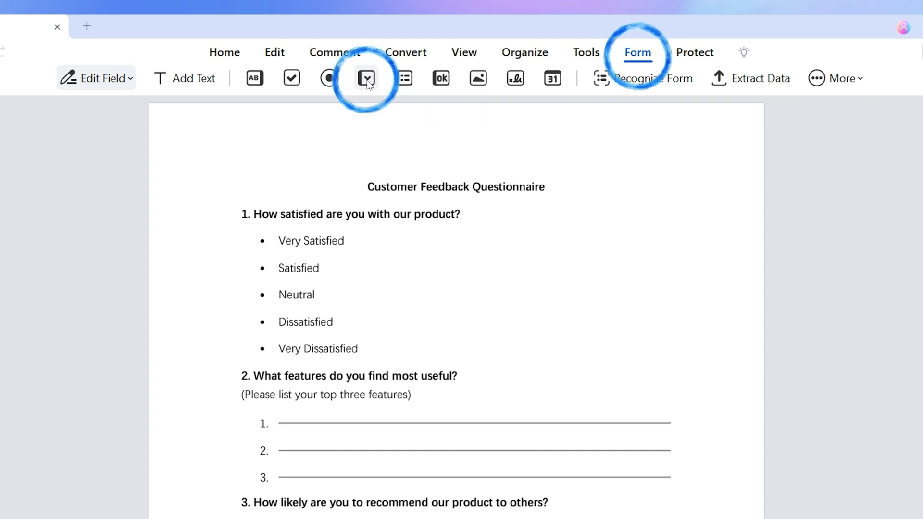
click(357, 229)
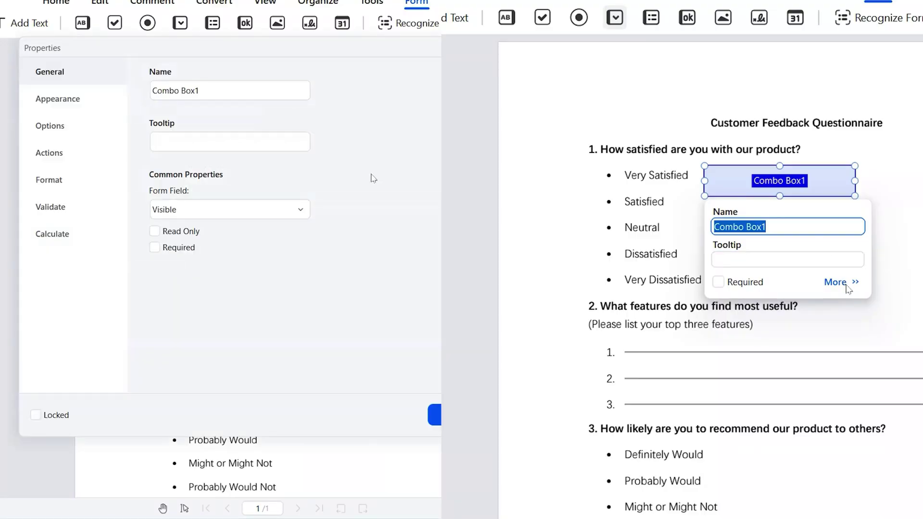
Rename the combo box to '1. Satisfaction' and give it the tooltip 'Click to Expand'.
click(849, 288)
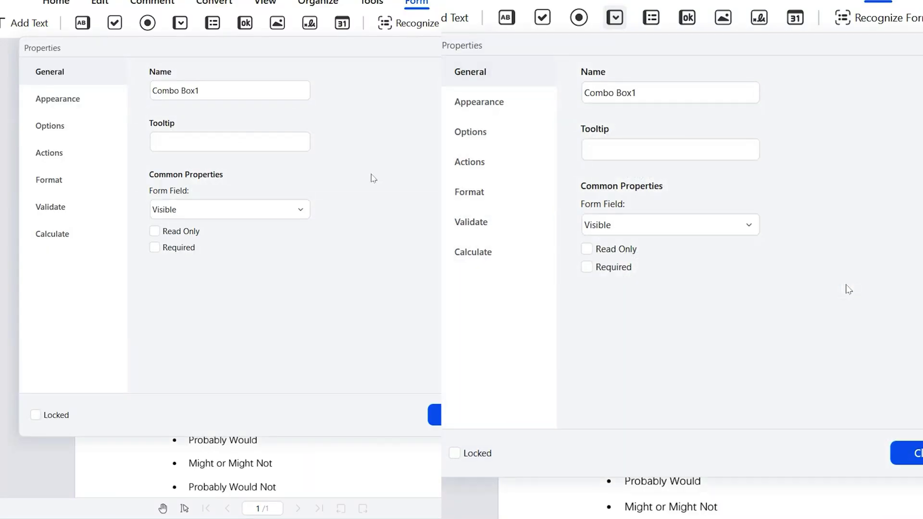
click(635, 102)
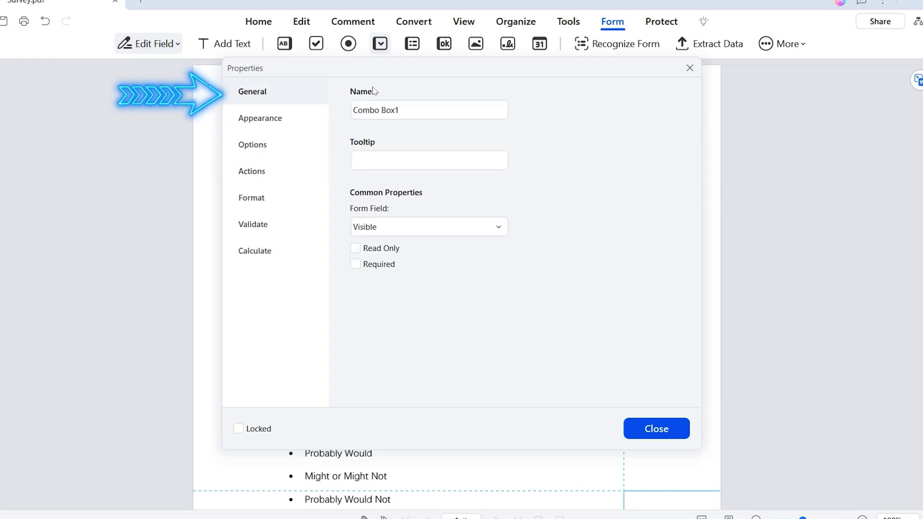
click(399, 118)
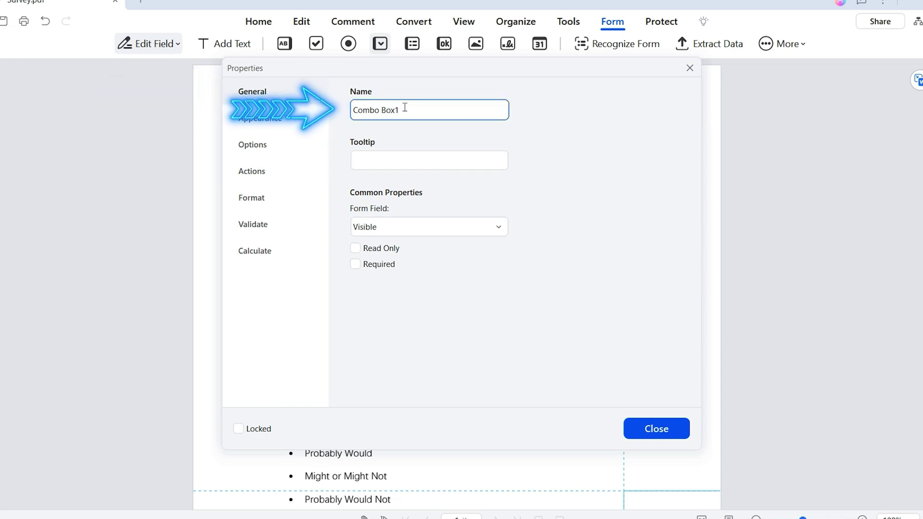
key(BackSpace)
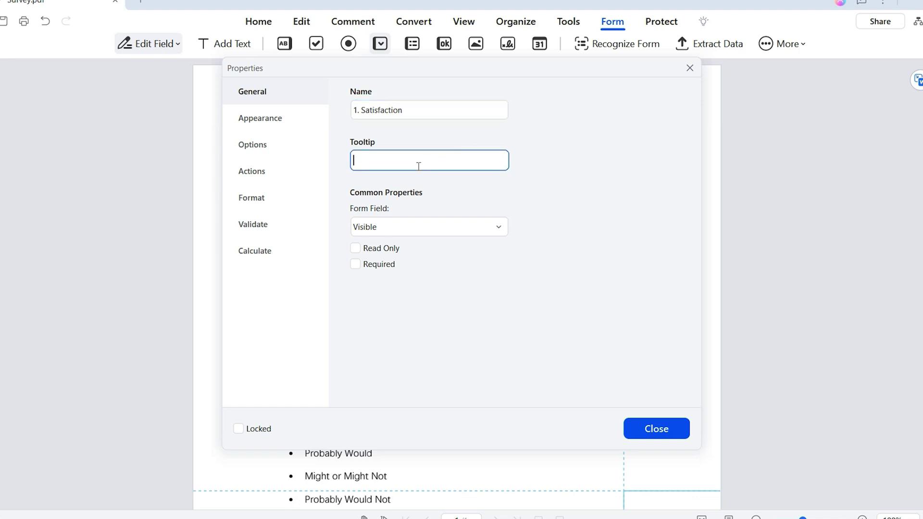
text(Cl)
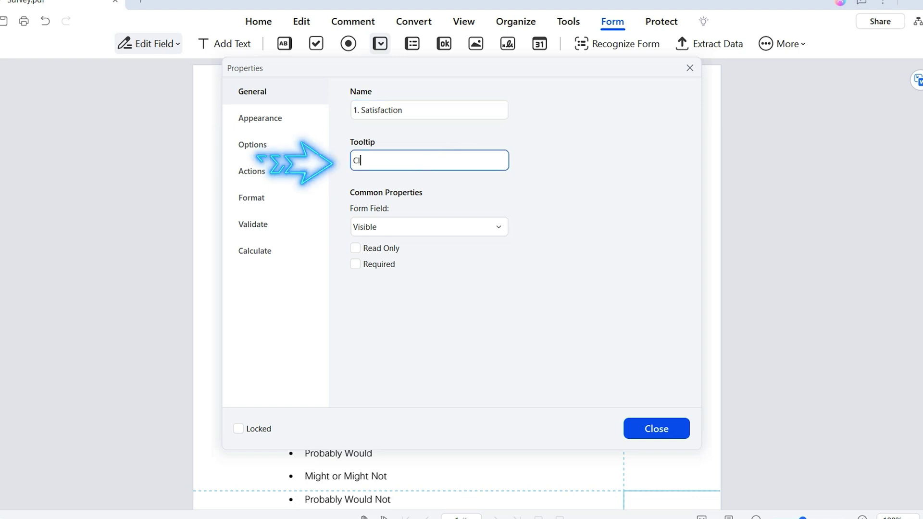
text(ick to Expand)
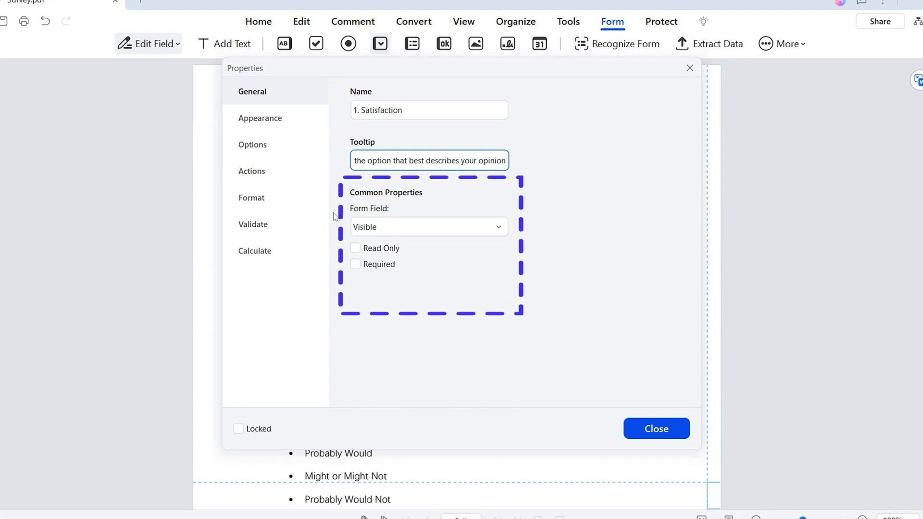
Keep the field Visible and mark it Read Only and Required.
click(395, 228)
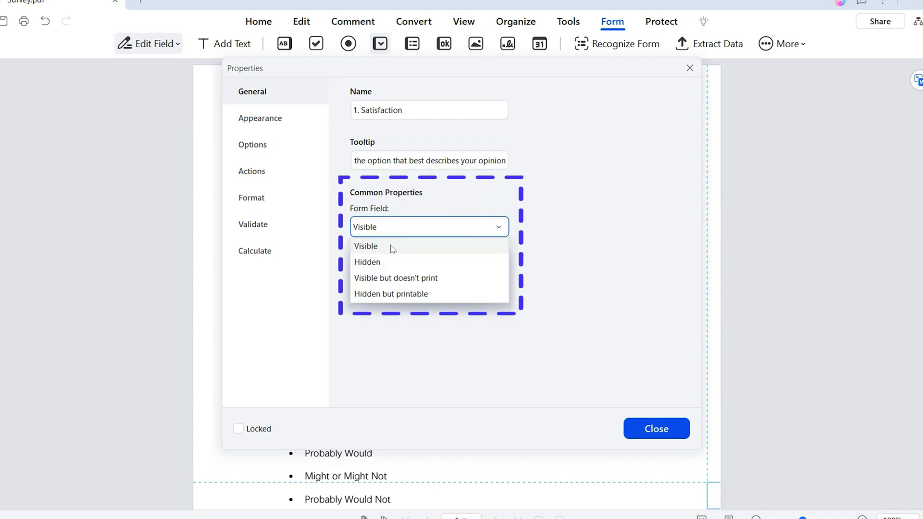
click(383, 246)
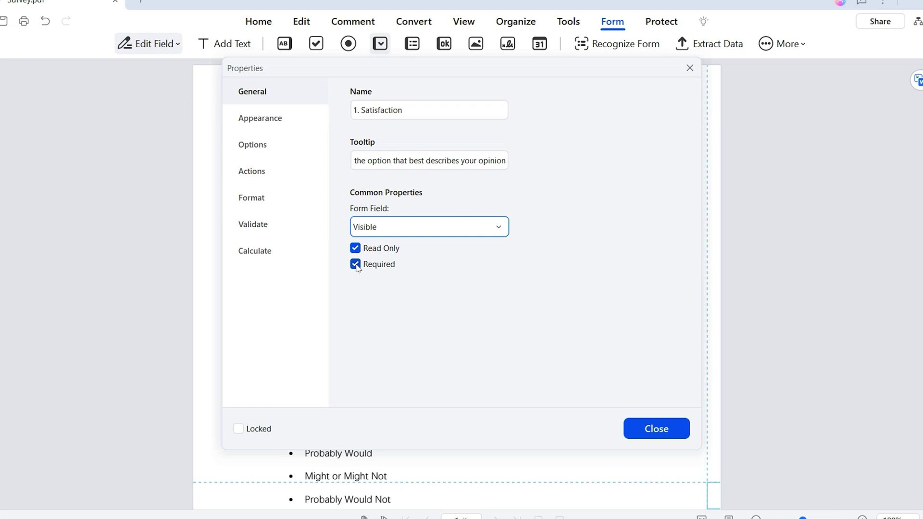
click(264, 124)
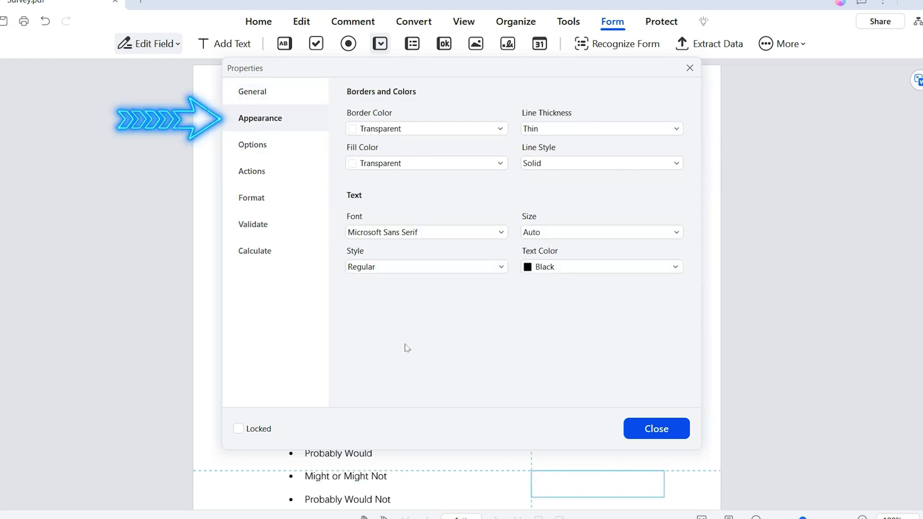
Set the combo box font to Arial Rounded MT Bold, keeping Regular style and Black text.
click(500, 129)
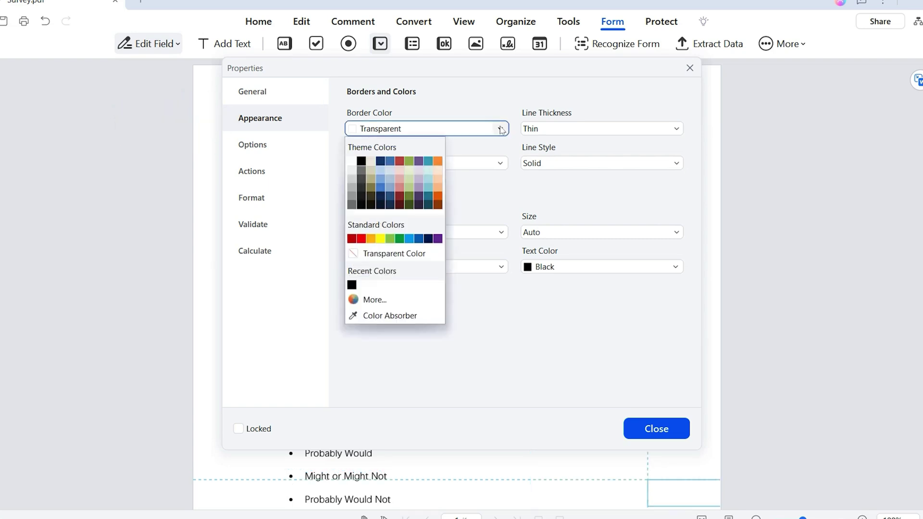
click(503, 163)
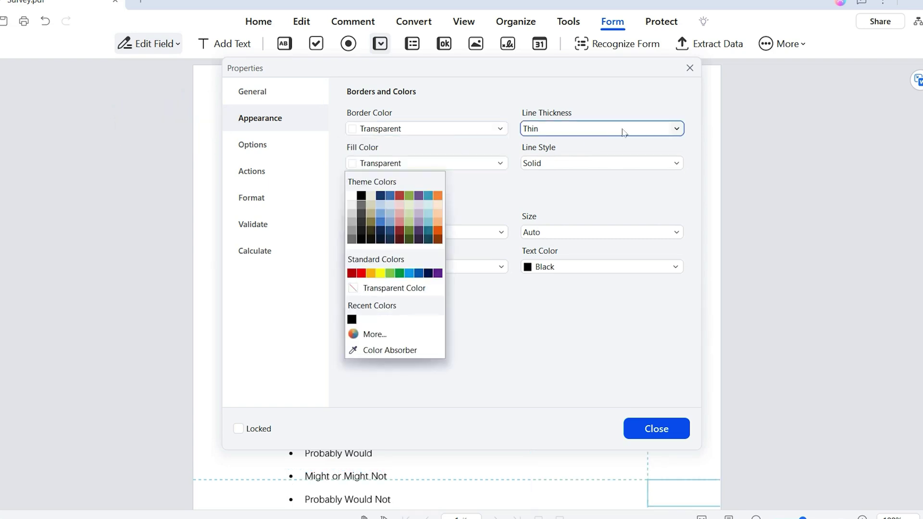
click(677, 130)
click(689, 193)
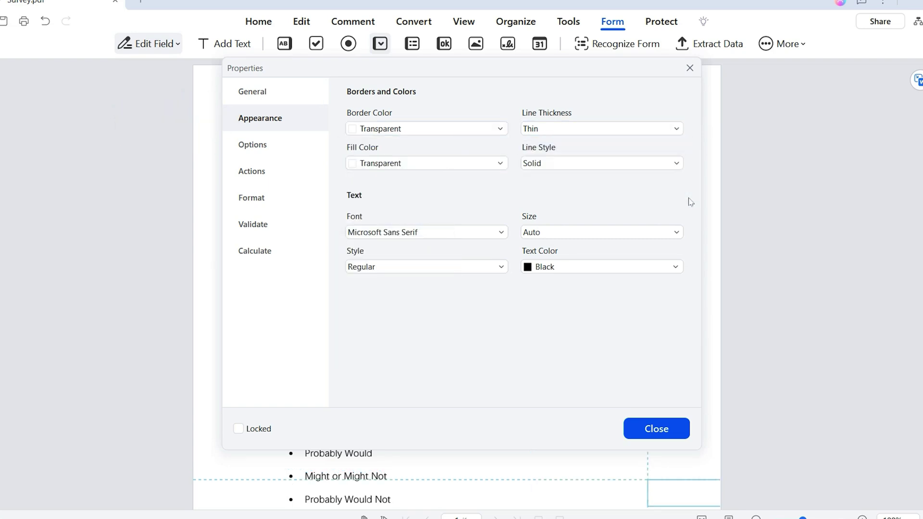
click(676, 164)
click(502, 232)
scroll(438, 336, down, 5)
click(442, 334)
click(492, 269)
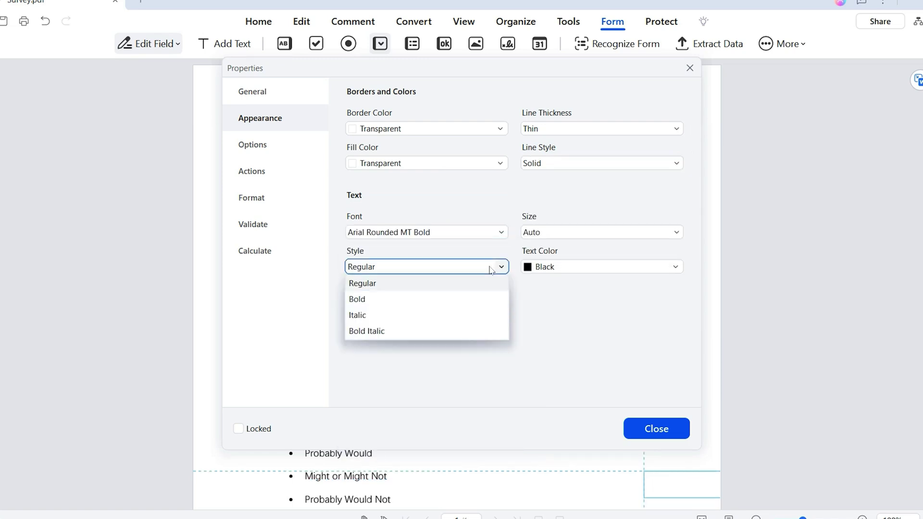
click(677, 233)
click(641, 268)
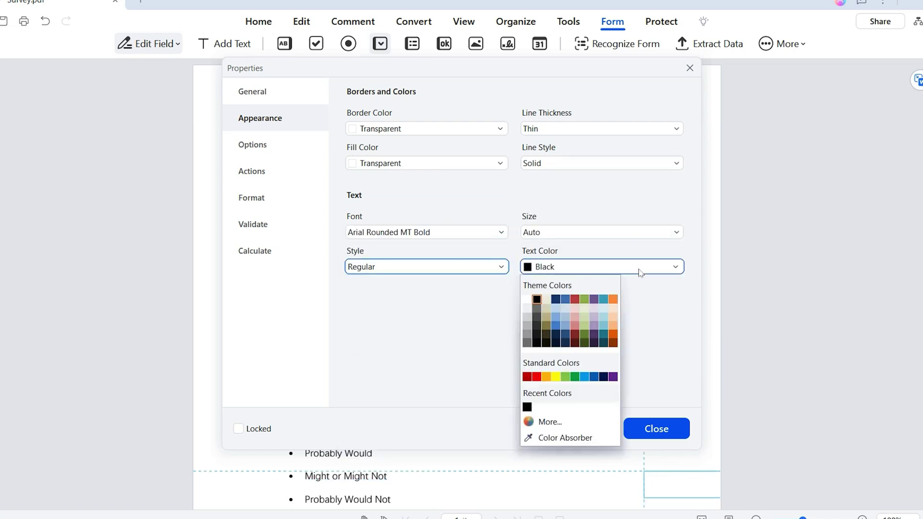
click(655, 299)
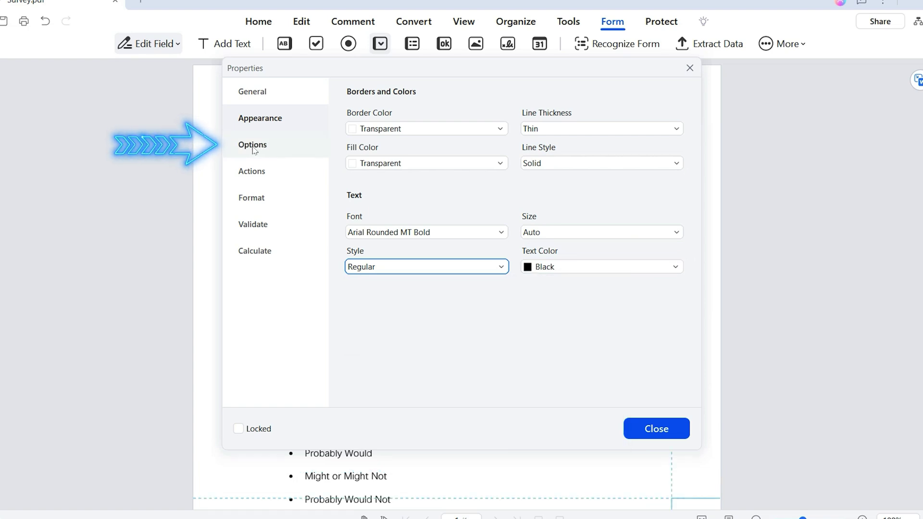
Add choices A. Very Satisfied (export value 5), B. Satisfied and C. Neutral (export value 3).
click(254, 149)
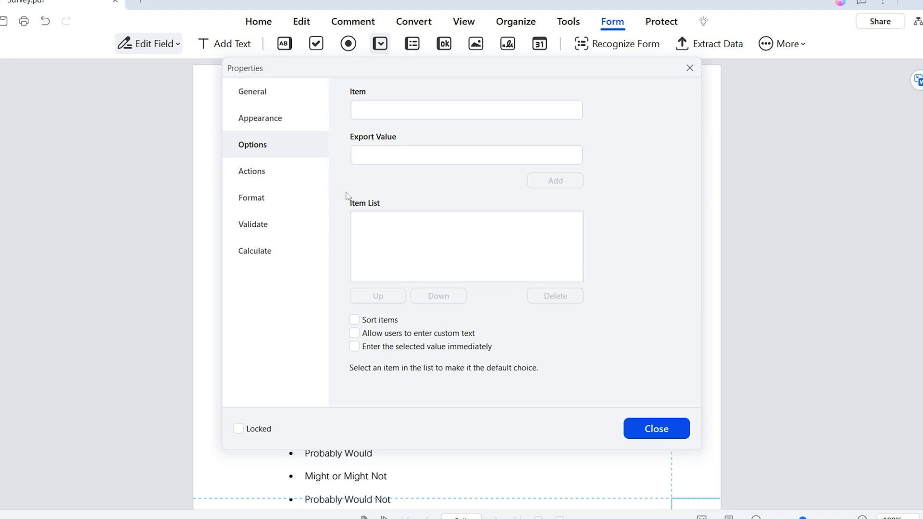
text(A. Very )
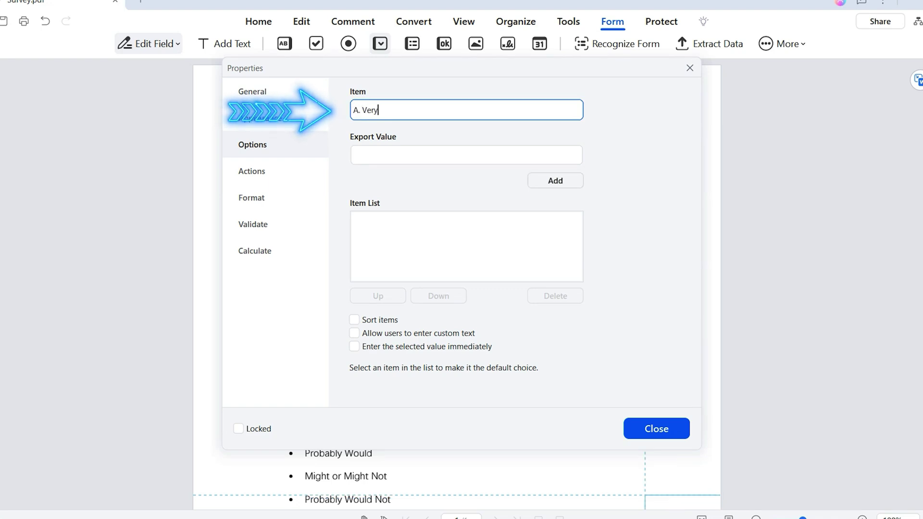
text(Satisfied)
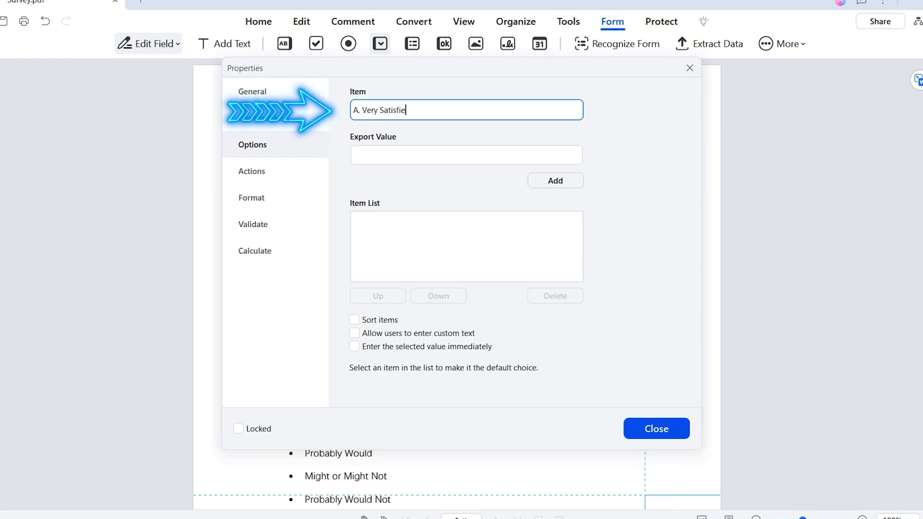
click(394, 151)
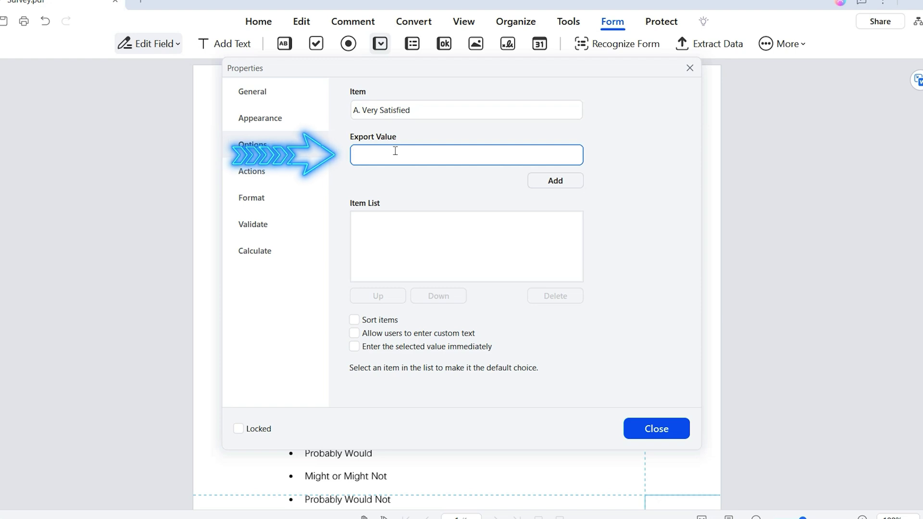
text(5)
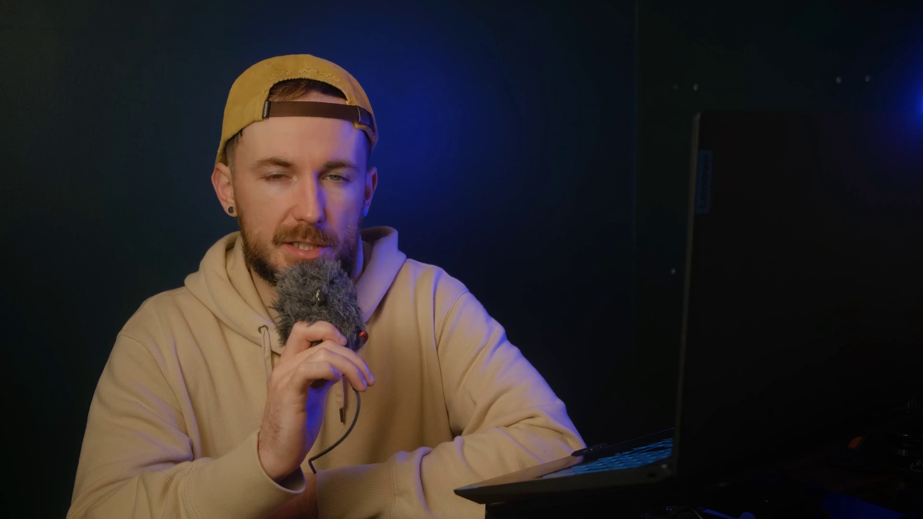
text(V)
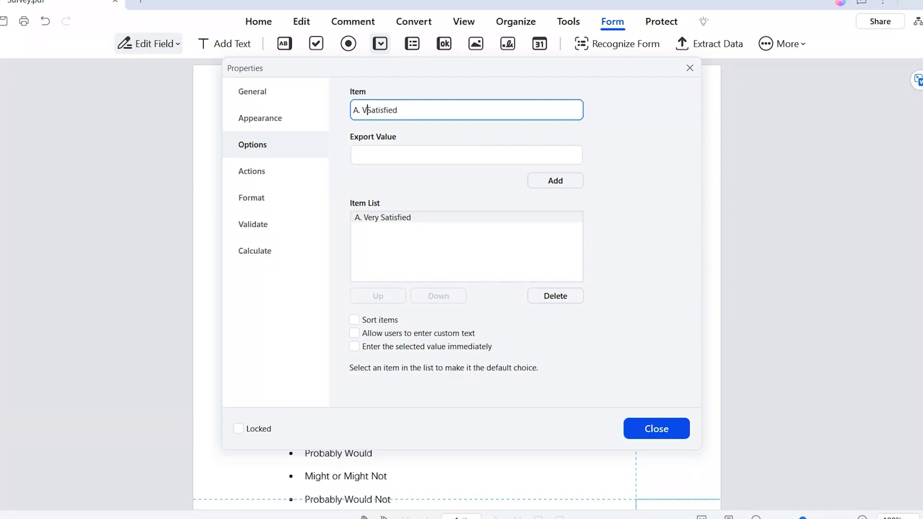
click(560, 182)
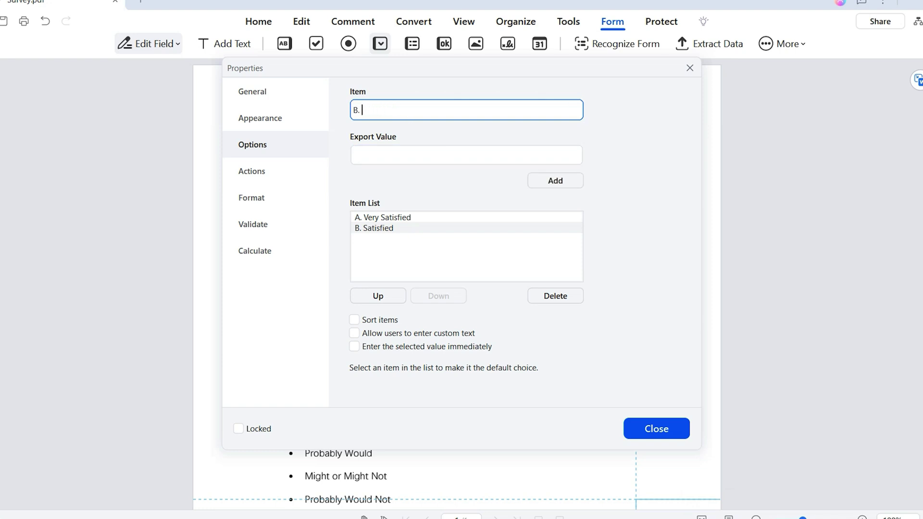
click(464, 153)
text(3)
click(555, 180)
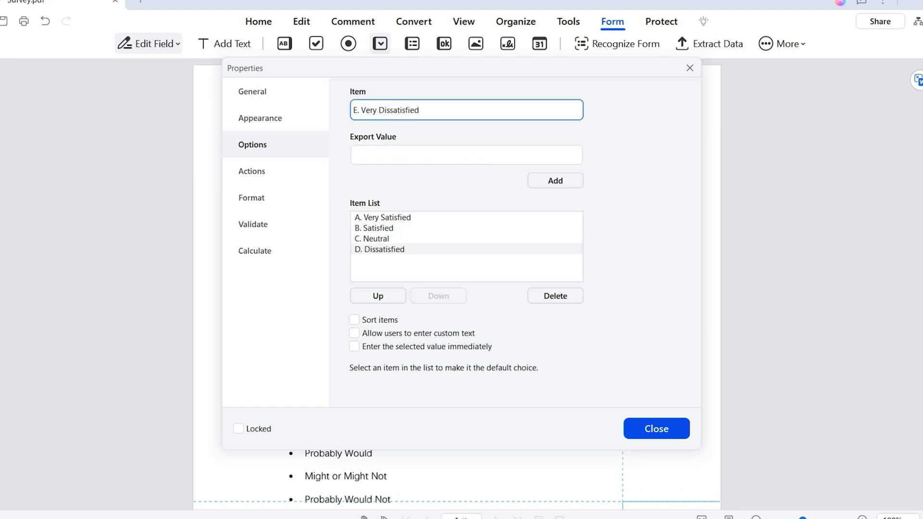
Add E. Very Dissatisfied and keep D. Dissatisfied in fourth place in the list.
click(548, 182)
click(380, 249)
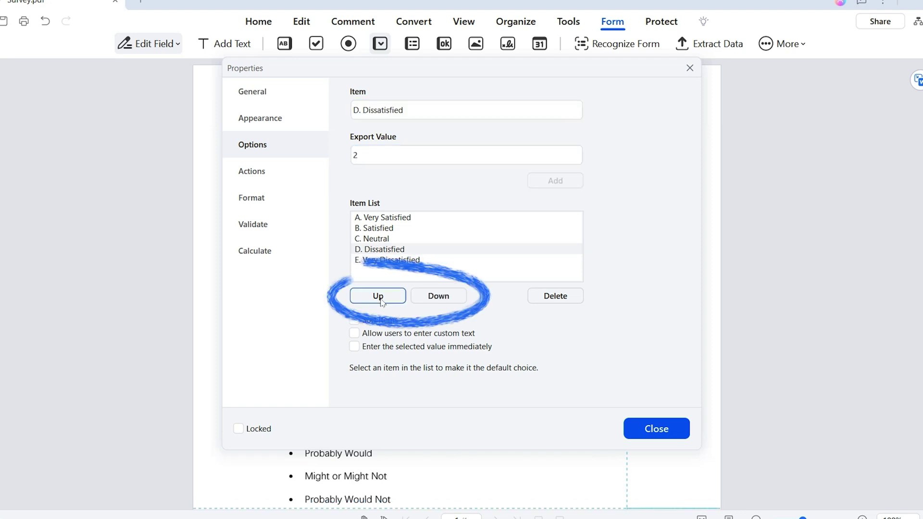
click(379, 298)
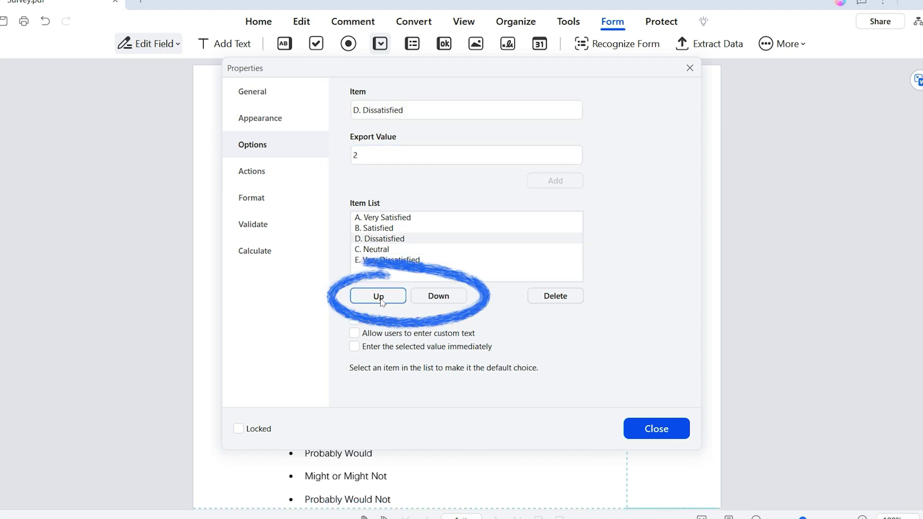
click(379, 297)
click(380, 297)
click(436, 296)
click(437, 296)
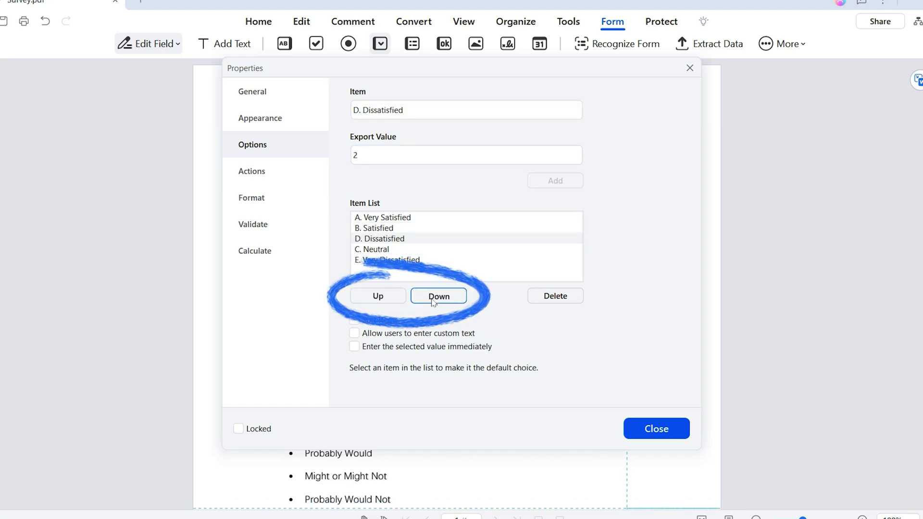
click(437, 296)
Enable sorting and custom text entry, and add 'Other (please specify)' as a choice.
click(354, 320)
click(490, 192)
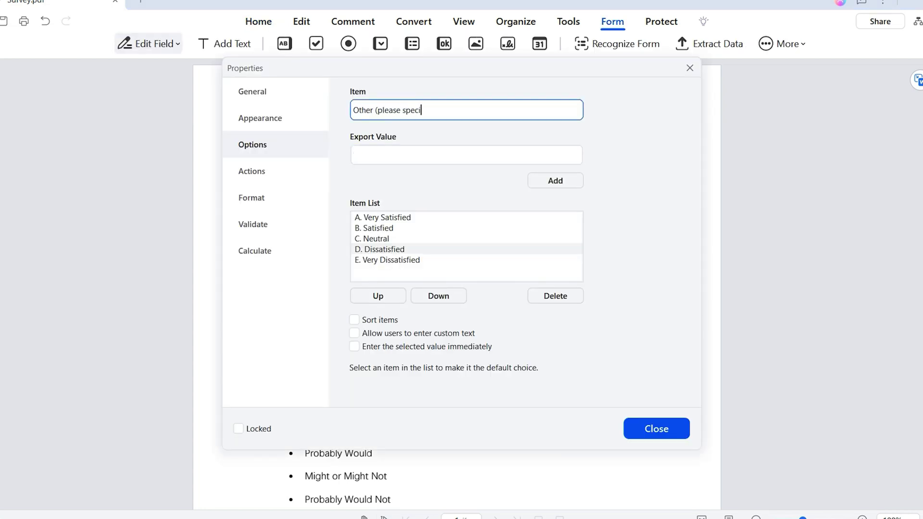
click(354, 334)
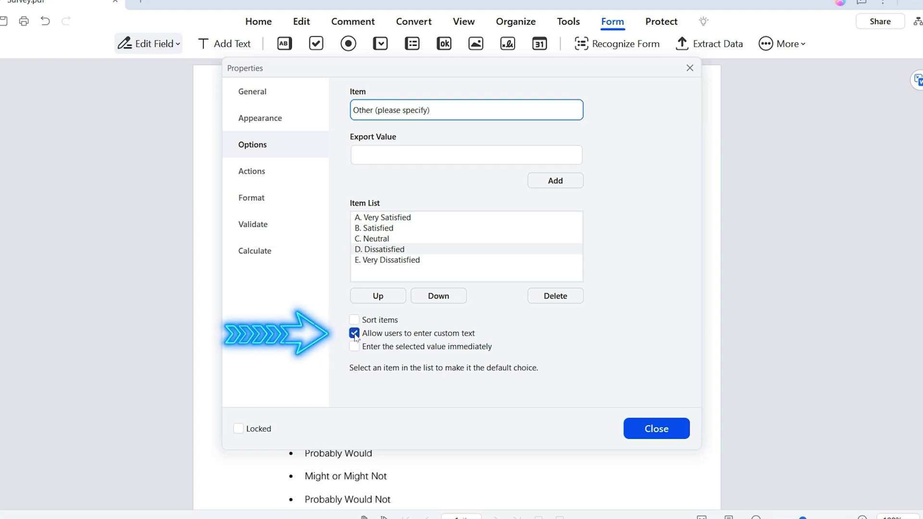
click(546, 184)
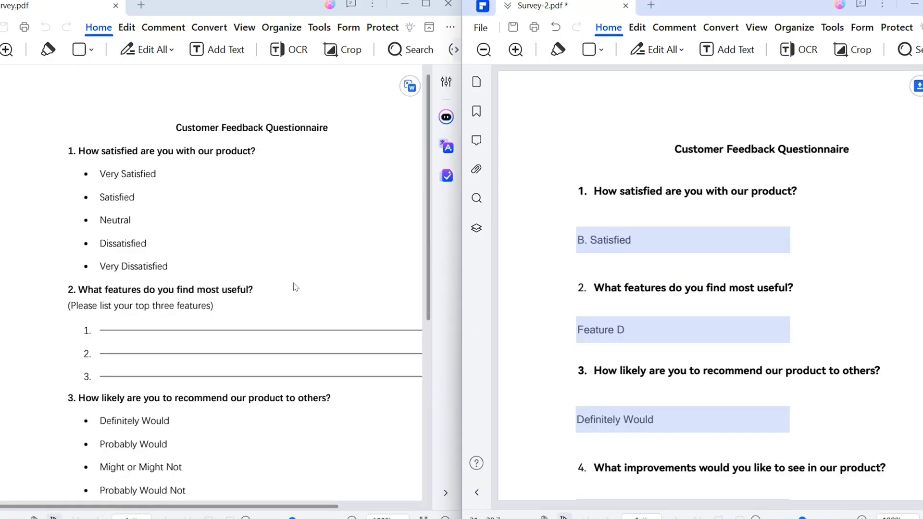
Select 'Other (please specify)' for question 4 on the page.
scroll(293, 287, down, 5)
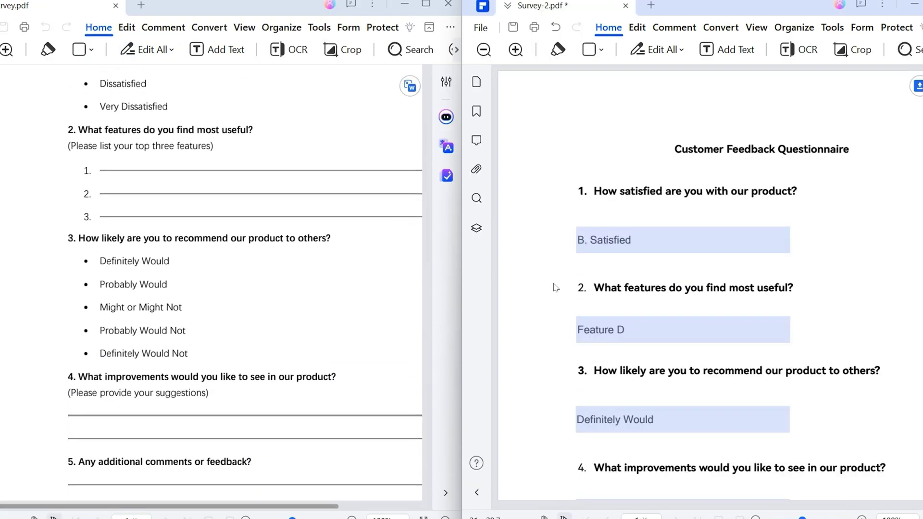
scroll(608, 290, down, 3)
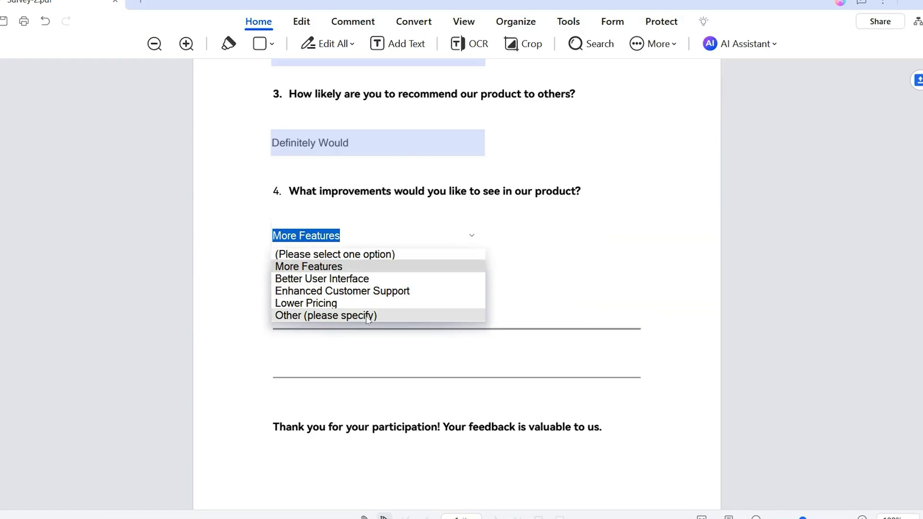
click(368, 318)
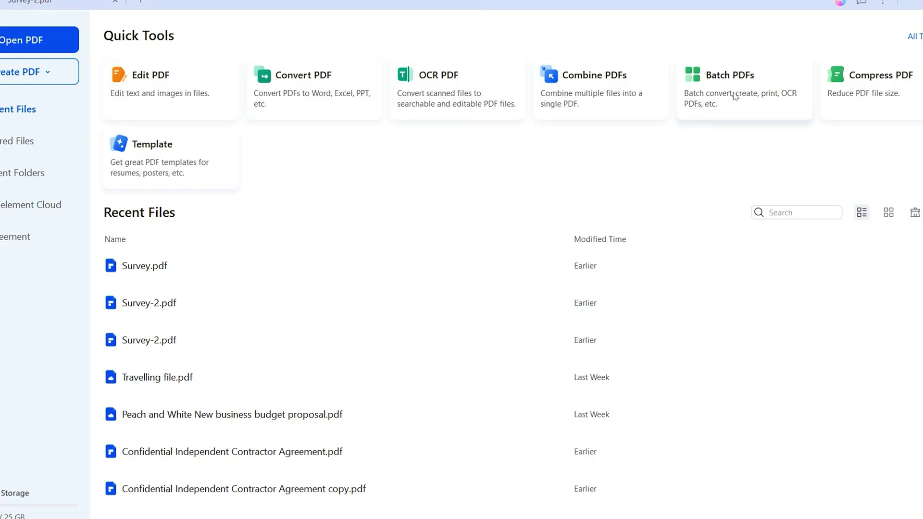
Start Batch PDFs data extraction and add files Survey-1 through Survey-6.
click(735, 97)
click(509, 411)
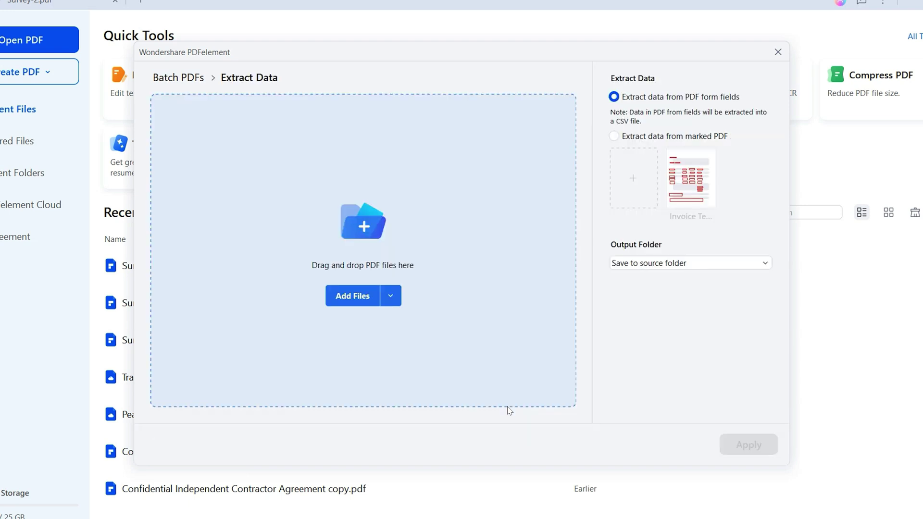
click(348, 295)
drag(604, 301, 349, 223)
click(533, 357)
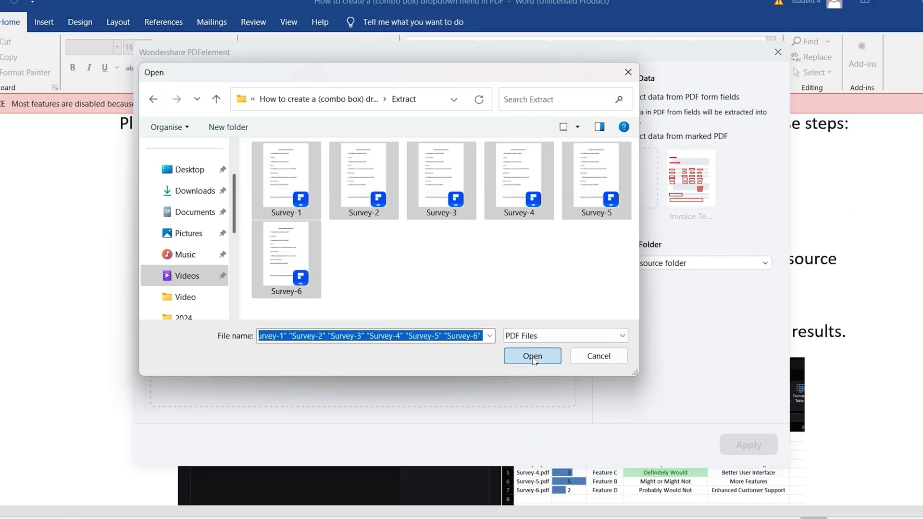